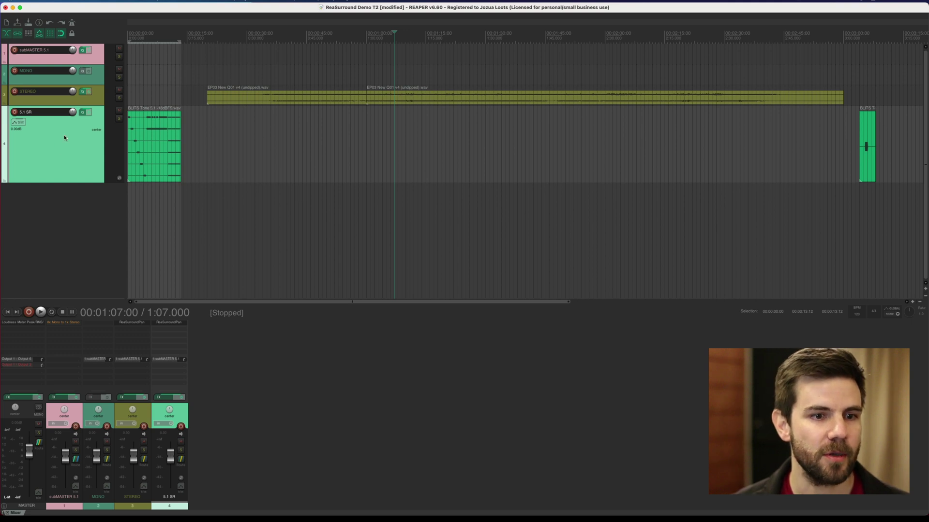
- Insert a new track below 5.1 SR and name it LFE
{"action": "left_click", "coordinate": [64, 498]}
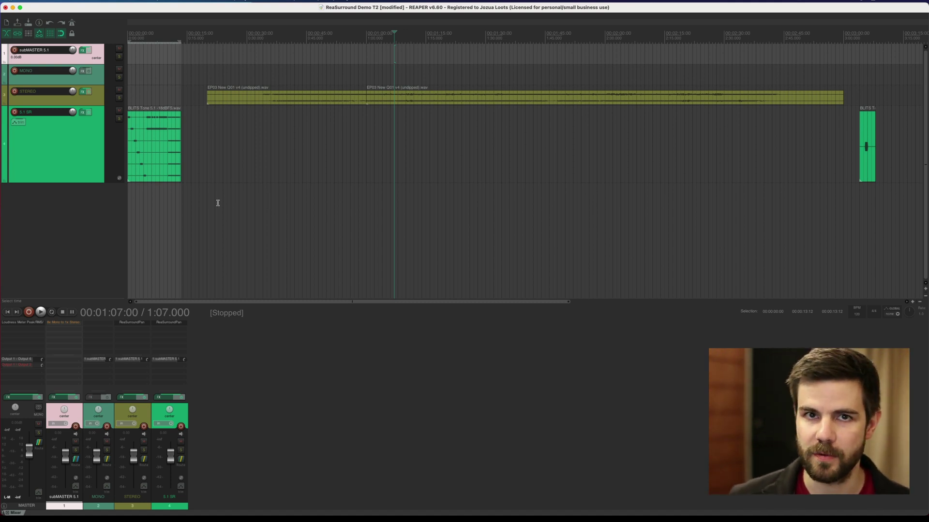
{"action": "left_click", "coordinate": [66, 199]}
{"action": "double_click", "coordinate": [66, 198]}
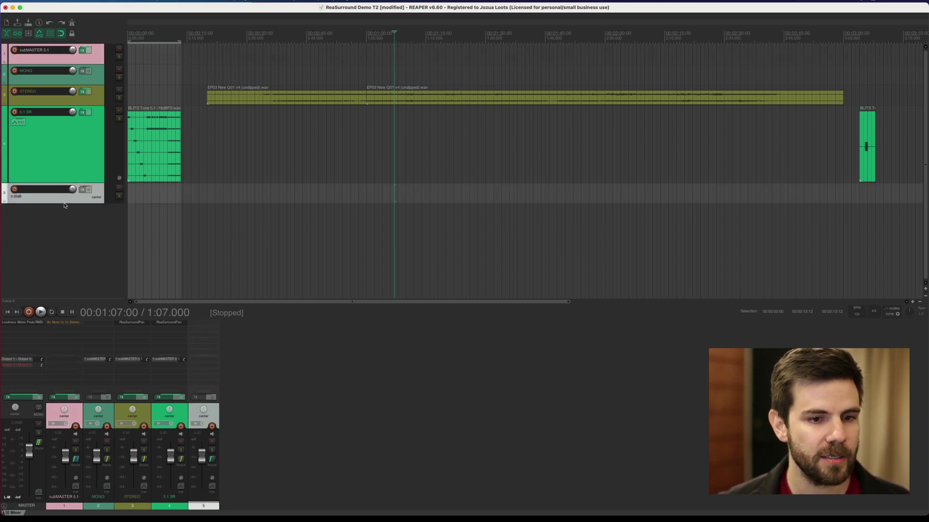
{"action": "left_click_drag", "start_coordinate": [62, 203], "coordinate": [60, 215]}
{"action": "double_click", "coordinate": [58, 189]}
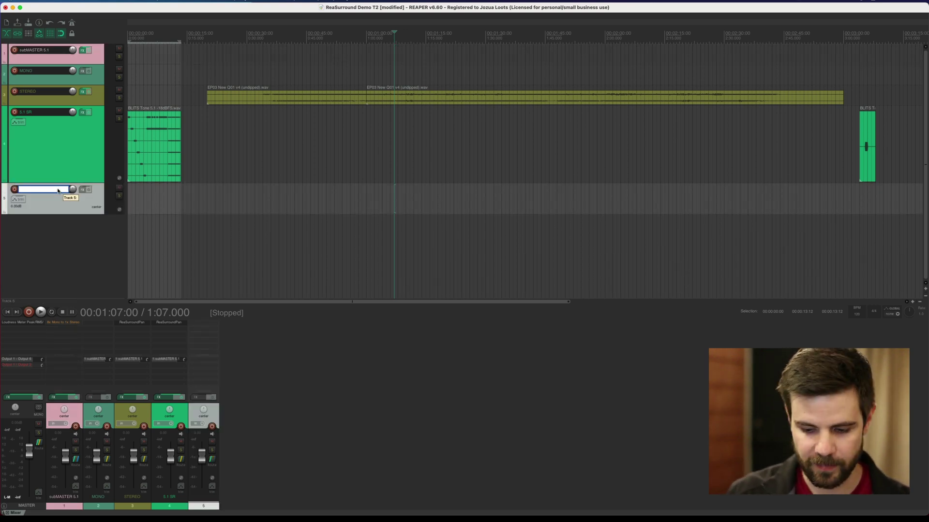
{"action": "type", "text": "LFE"}
{"action": "left_click", "coordinate": [299, 238]}
- Give the LFE track a random colour and make it taller
{"action": "right_click", "coordinate": [66, 205]}
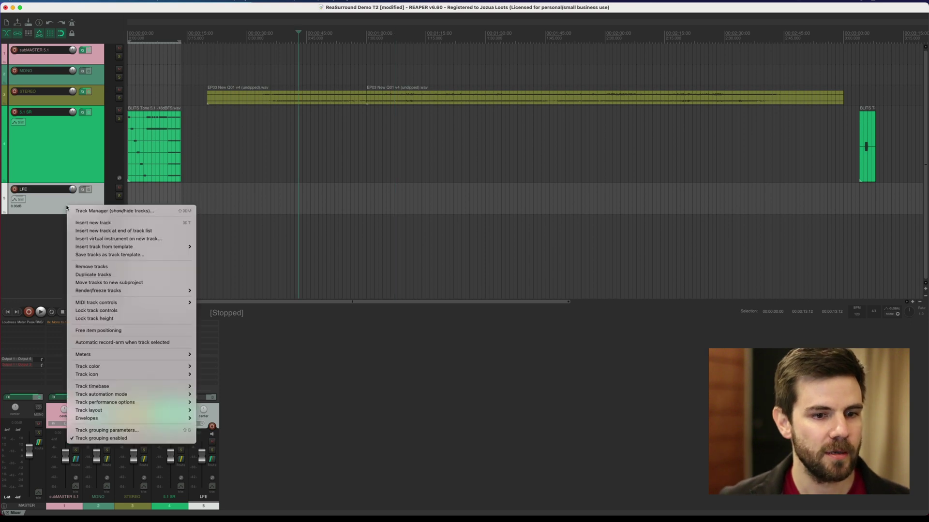
{"action": "mouse_move", "coordinate": [176, 247]}
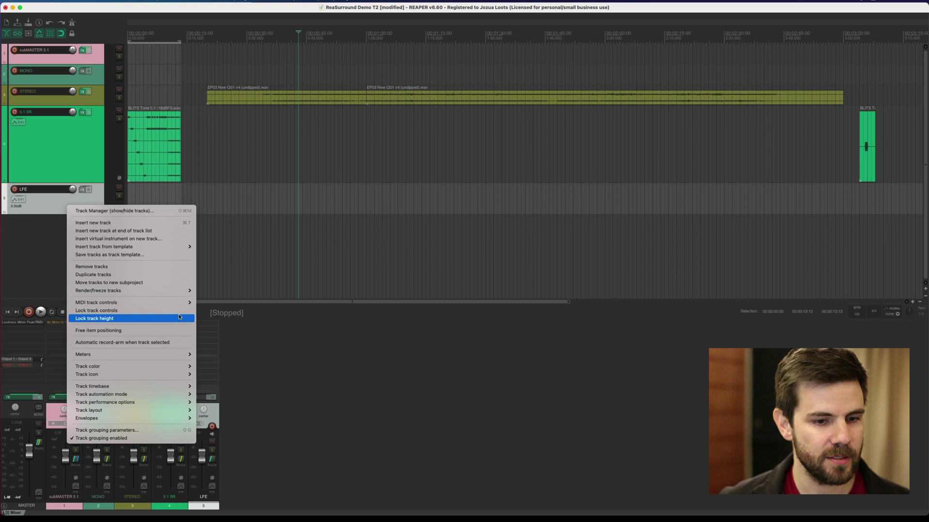
{"action": "mouse_move", "coordinate": [177, 368]}
{"action": "left_click", "coordinate": [259, 376]}
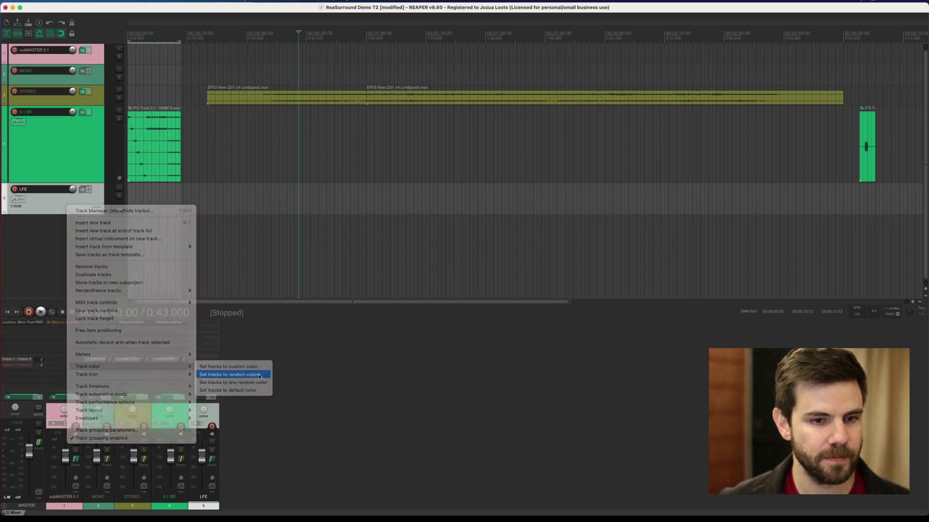
{"action": "left_click_drag", "start_coordinate": [89, 213], "coordinate": [83, 260]}
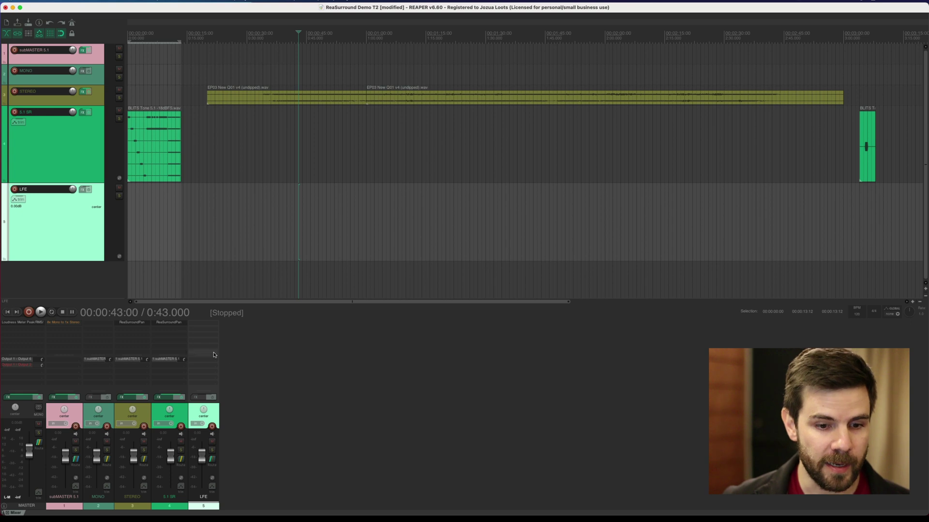
- Set the LFE track to 6 channels and turn off its master send
{"action": "left_click", "coordinate": [214, 462]}
{"action": "left_click_drag", "start_coordinate": [338, 417], "coordinate": [438, 170]}
{"action": "left_click", "coordinate": [439, 192]}
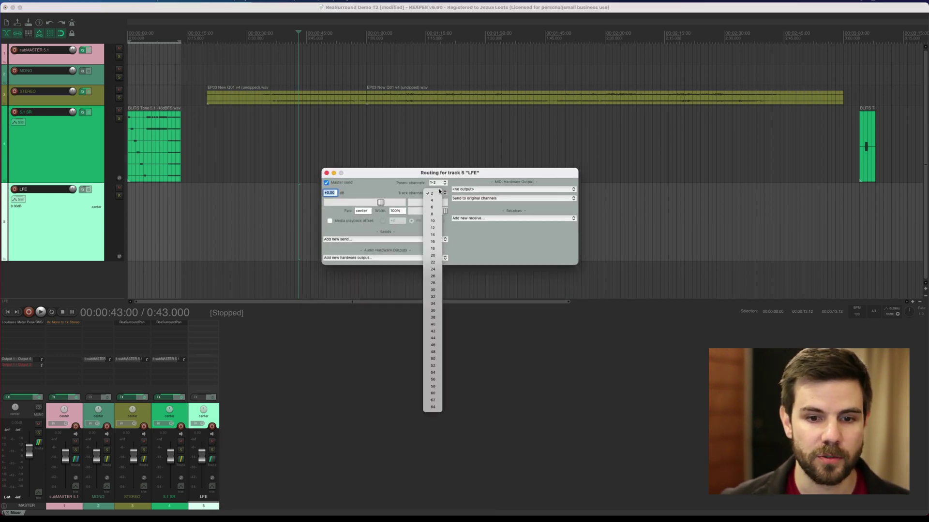
{"action": "left_click", "coordinate": [431, 207]}
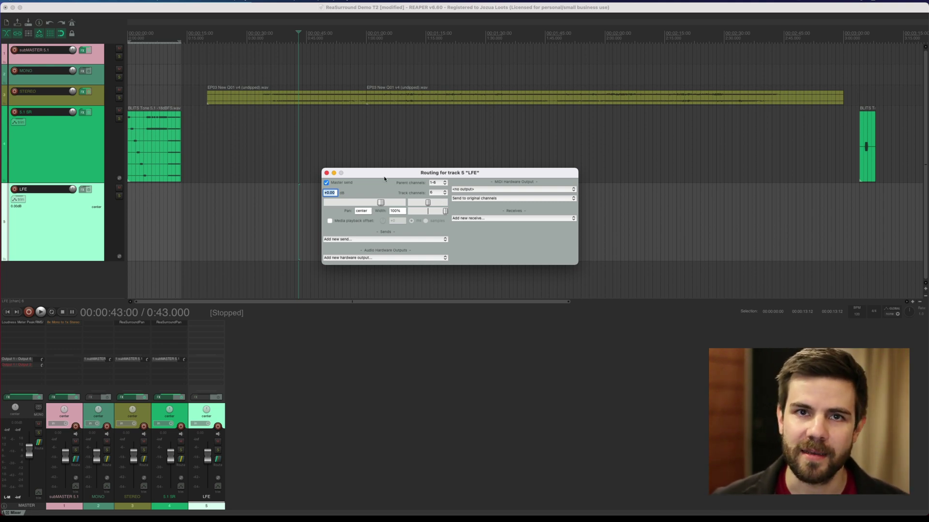
{"action": "left_click", "coordinate": [327, 184]}
- Add a send from LFE to subMASTER 5.1 carrying all 6 channels
{"action": "left_click", "coordinate": [383, 257]}
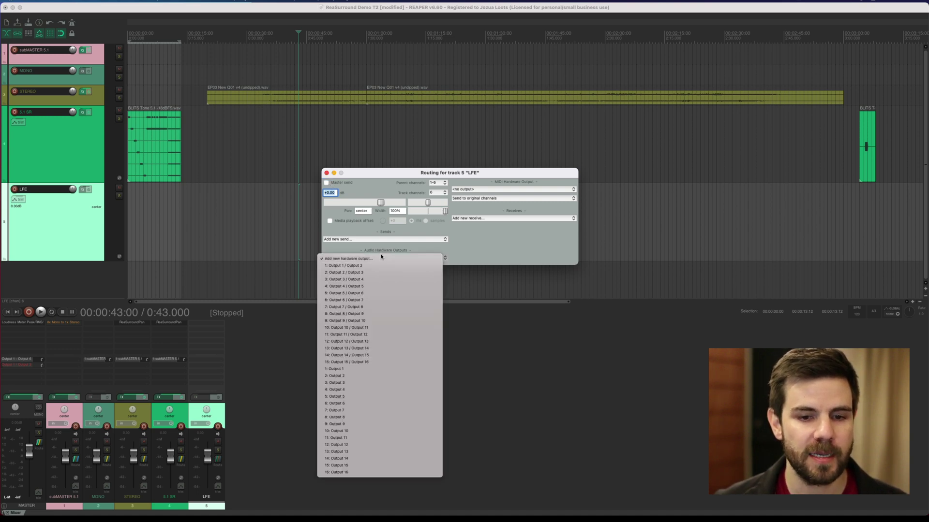
{"action": "left_click", "coordinate": [395, 240]}
{"action": "left_click", "coordinate": [397, 239]}
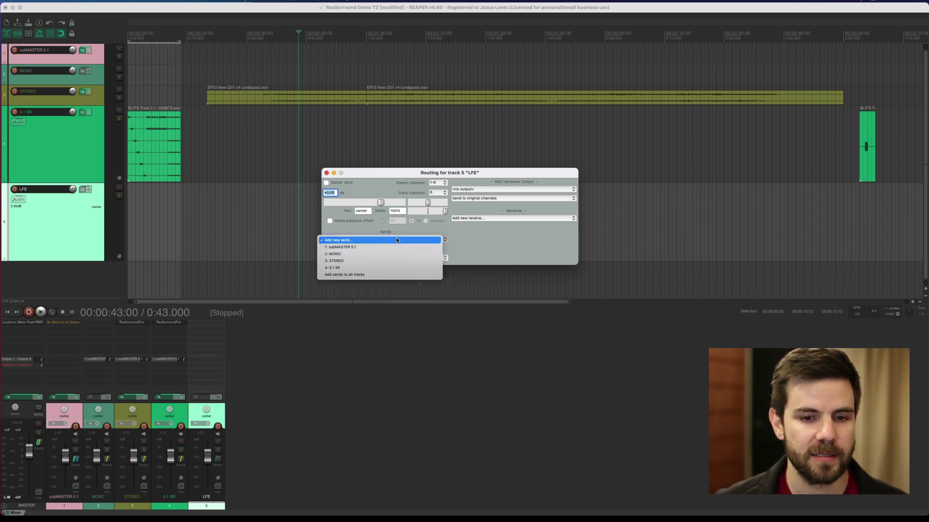
{"action": "left_click", "coordinate": [370, 246]}
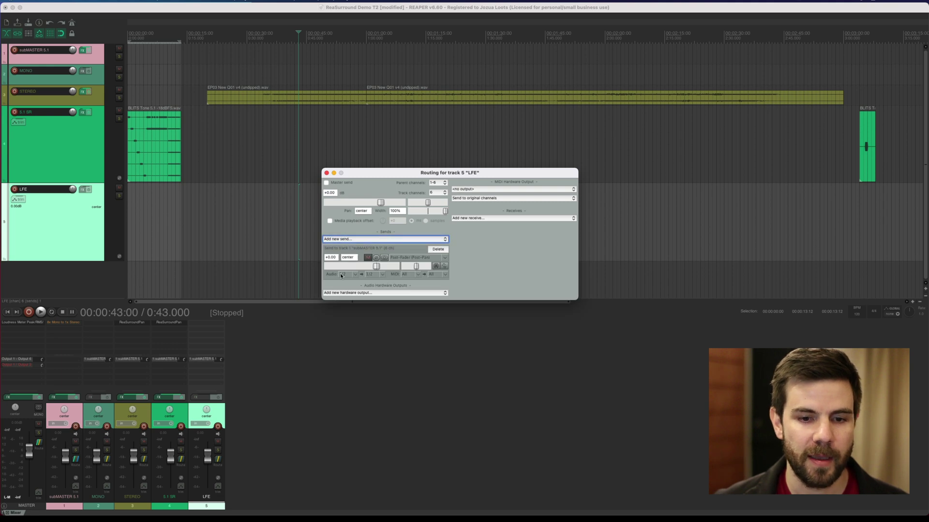
{"action": "left_click", "coordinate": [342, 275]}
{"action": "mouse_move", "coordinate": [382, 308]}
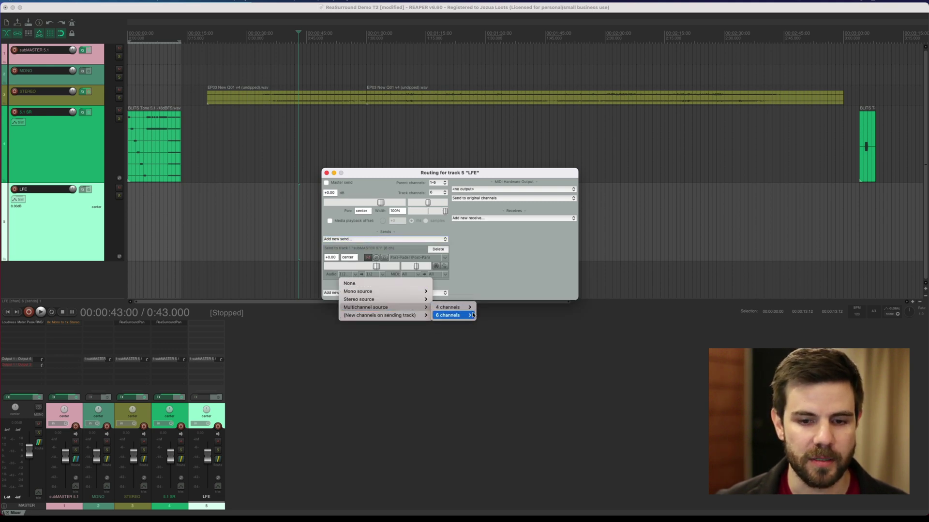
{"action": "left_click", "coordinate": [483, 315]}
- Filter the FX browser for 're' and add VST: ReaSurroundPan (Cockos) to LFE
{"action": "left_click", "coordinate": [327, 172]}
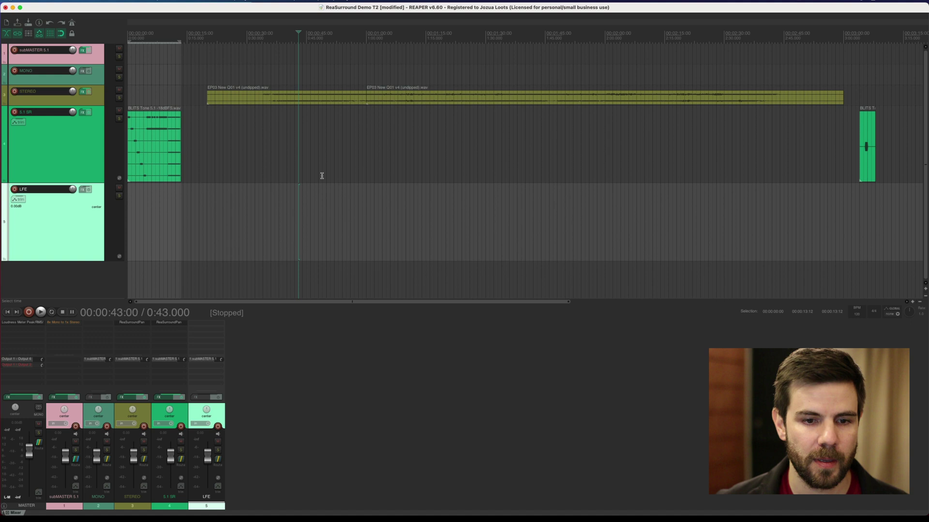
{"action": "double_click", "coordinate": [206, 325]}
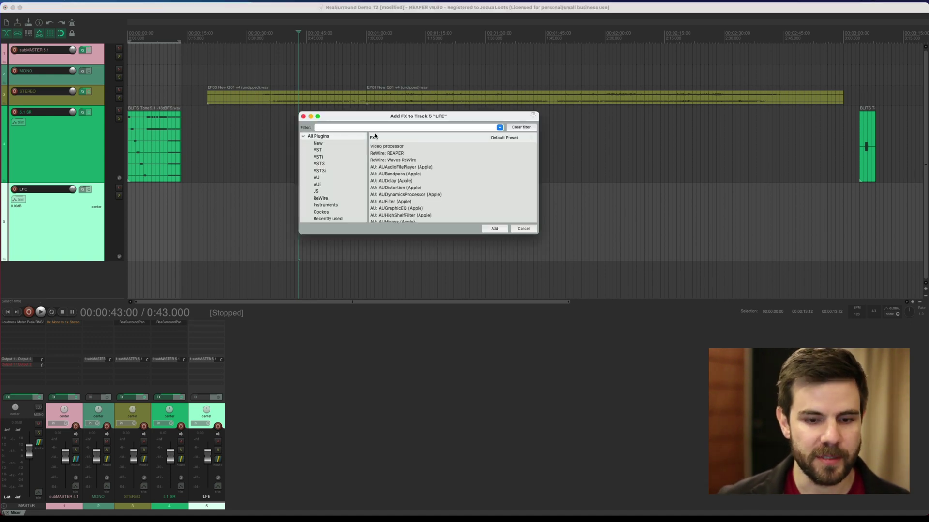
{"action": "type", "text": "reas"}
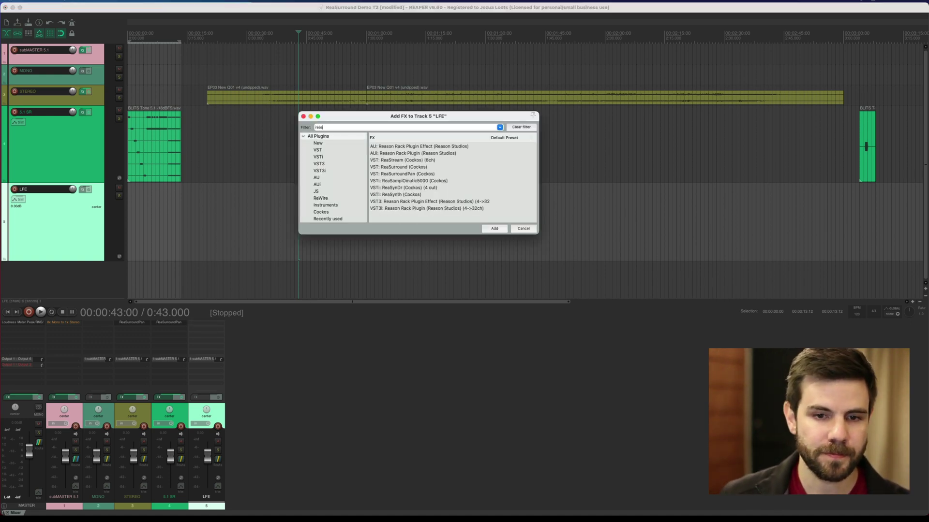
{"action": "left_click", "coordinate": [427, 174]}
{"action": "double_click", "coordinate": [426, 175]}
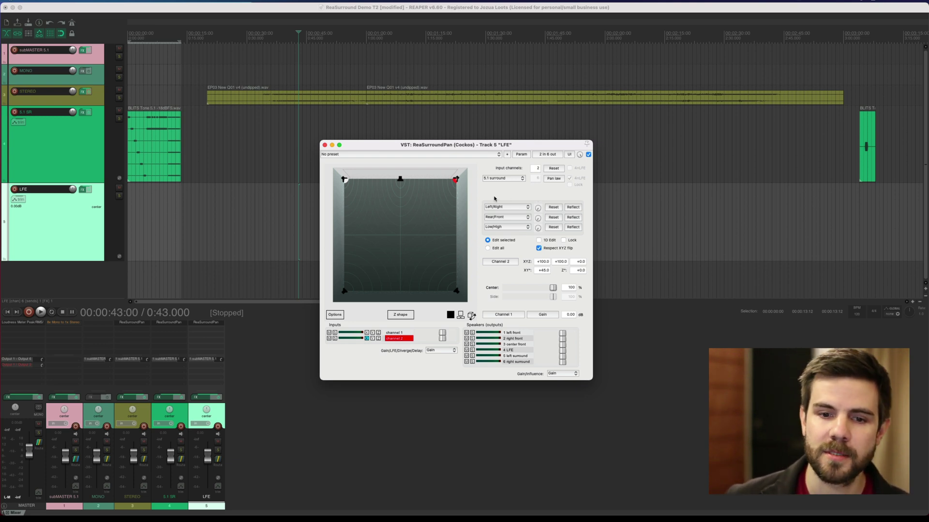
- Give ReaSurroundPan 1 input and the 5.1 ITU layout, with channel 1 at front centre in LFE mode
{"action": "left_click", "coordinate": [535, 169]}
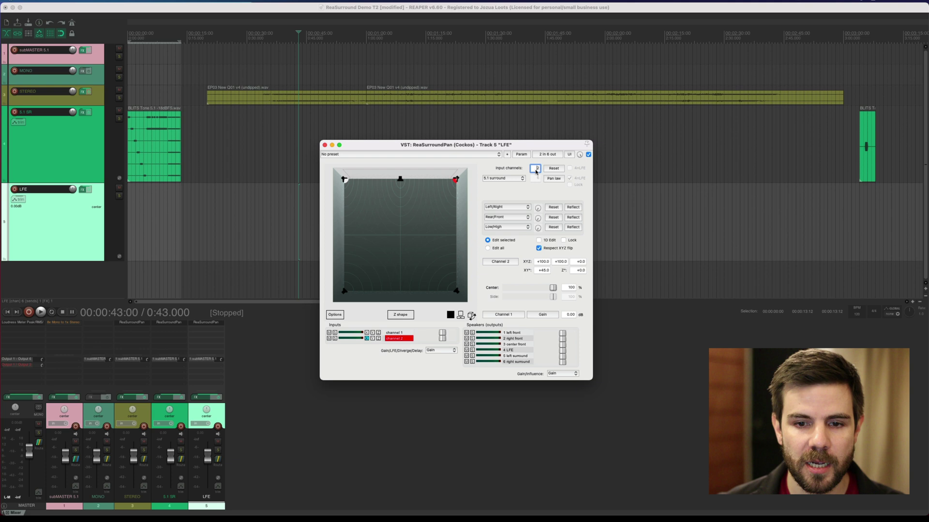
{"action": "type", "text": "1"}
{"action": "left_click", "coordinate": [515, 180]}
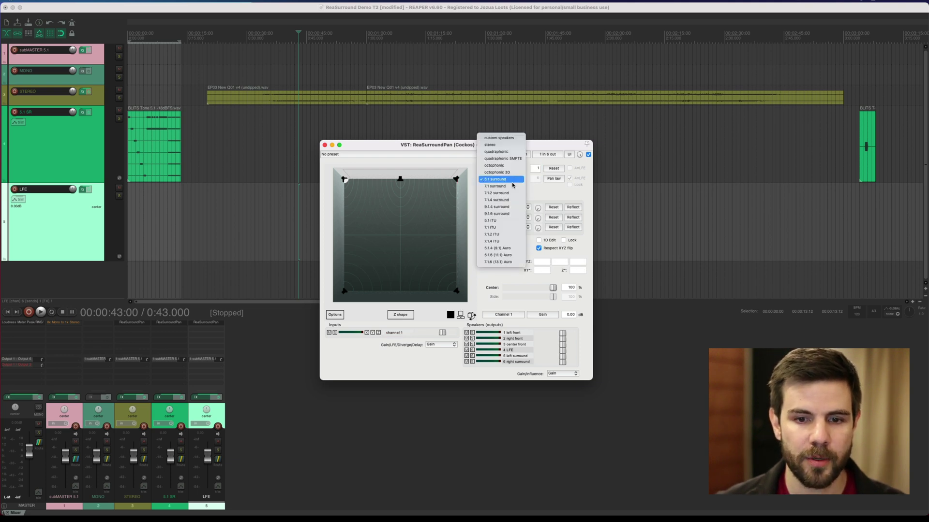
{"action": "left_click", "coordinate": [510, 222]}
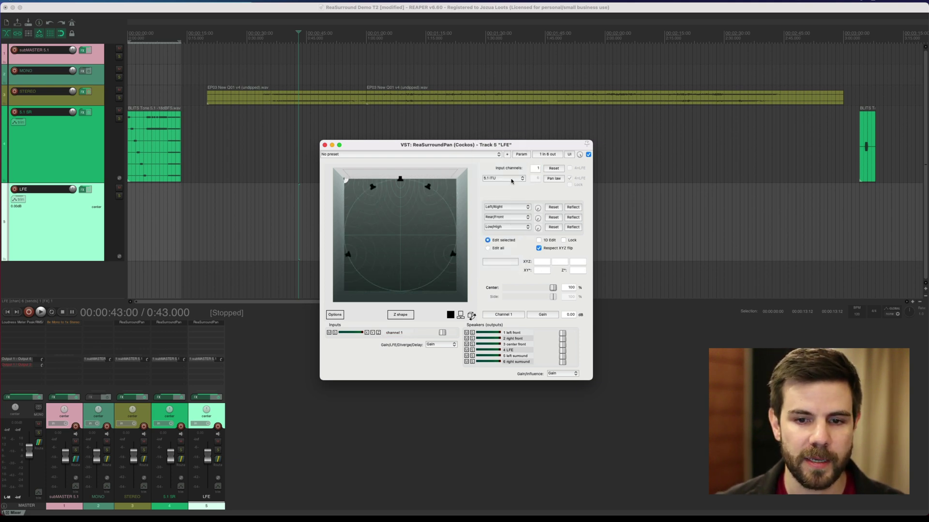
{"action": "left_click", "coordinate": [553, 168]}
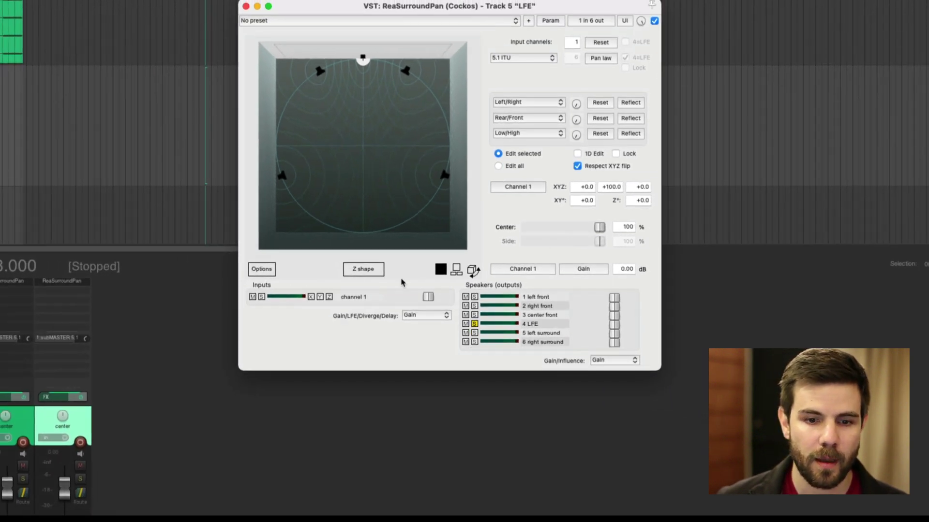
{"action": "left_click", "coordinate": [421, 315]}
{"action": "left_click", "coordinate": [420, 328]}
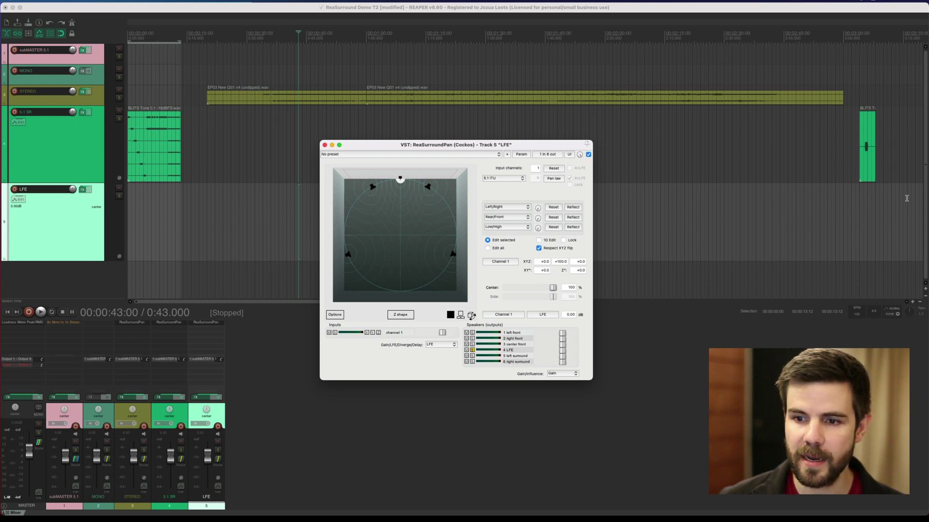
- Solo the LFE track and place a copy of BLITS on it near 0:39
{"action": "left_click_drag", "start_coordinate": [427, 148], "coordinate": [530, 208]}
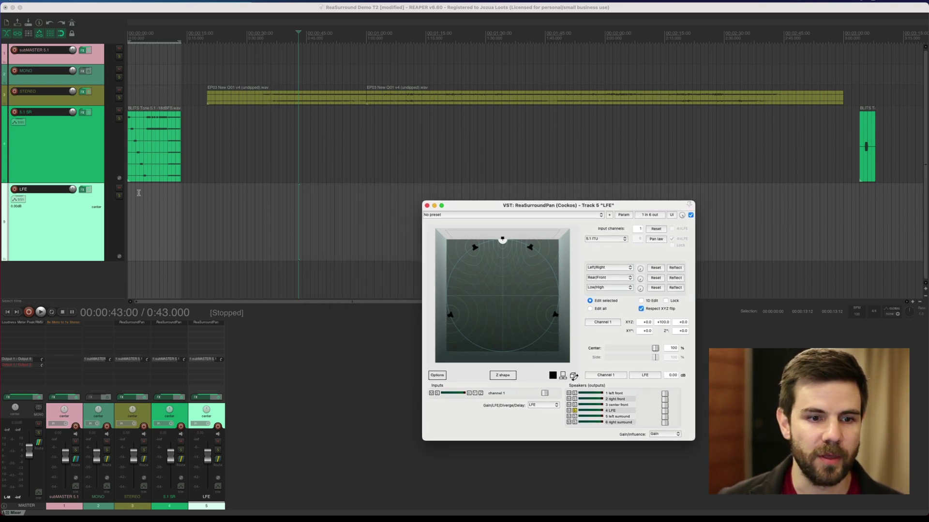
{"action": "left_click", "coordinate": [119, 195]}
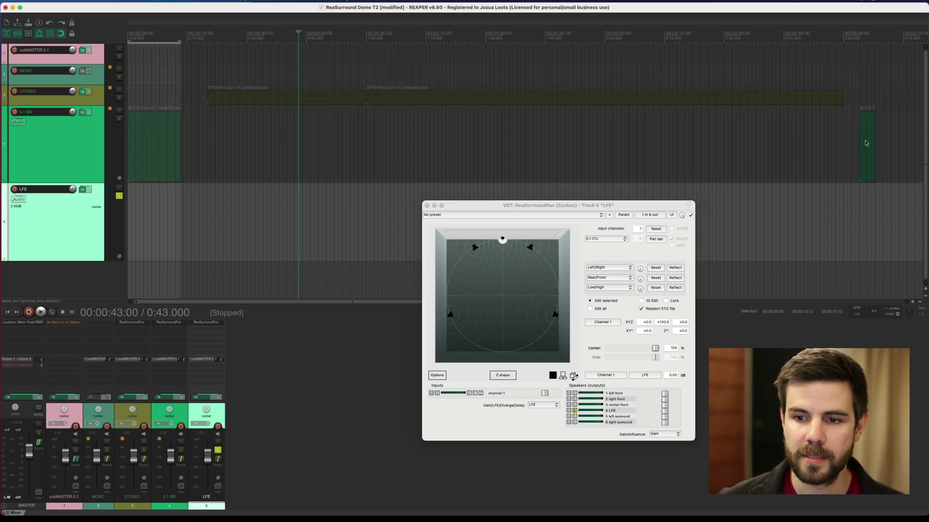
{"action": "left_click_drag", "start_coordinate": [866, 145], "coordinate": [290, 215]}
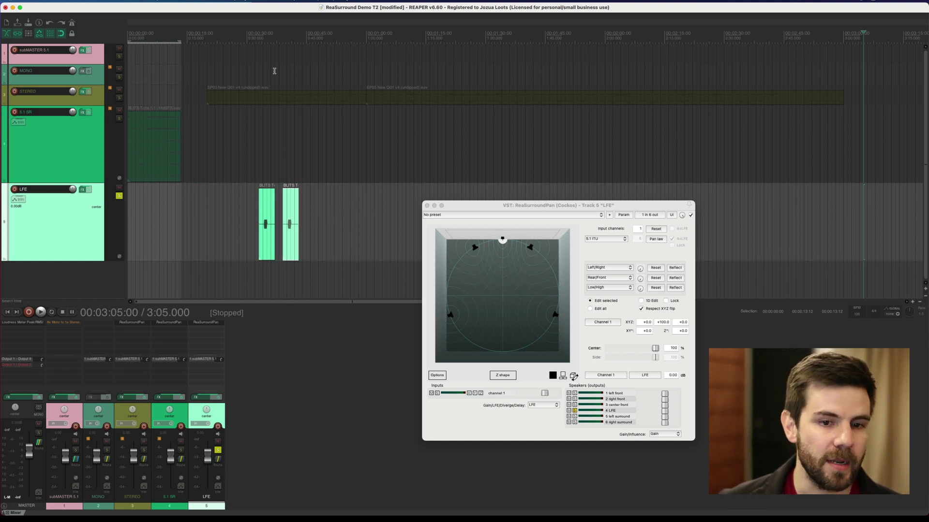
- Play the project from 0:33, then stop playback
{"action": "left_click", "coordinate": [260, 33]}
{"action": "key", "text": "space"}
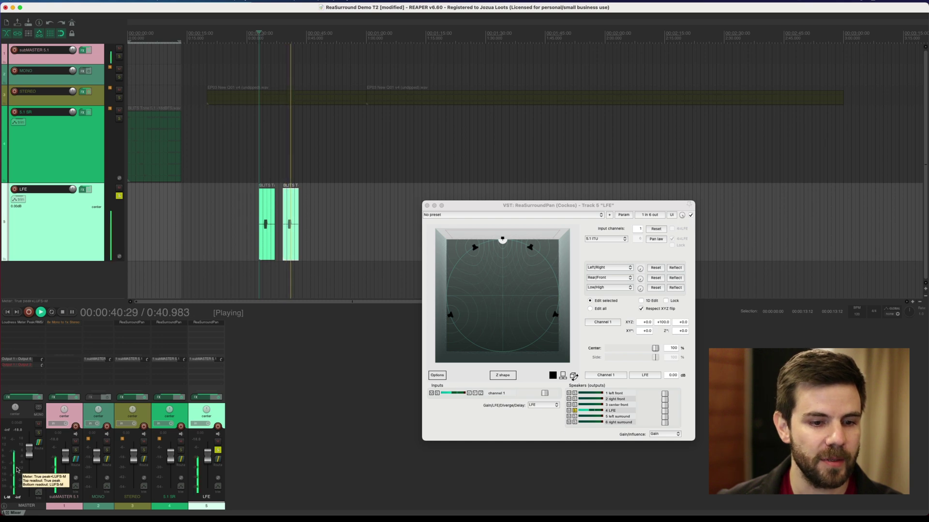
{"action": "key", "text": "space"}
- Re-enable subMASTER 5.1's bypassed 8x Mono to 1x Stereo Mixer and close it
{"action": "left_click", "coordinate": [63, 323]}
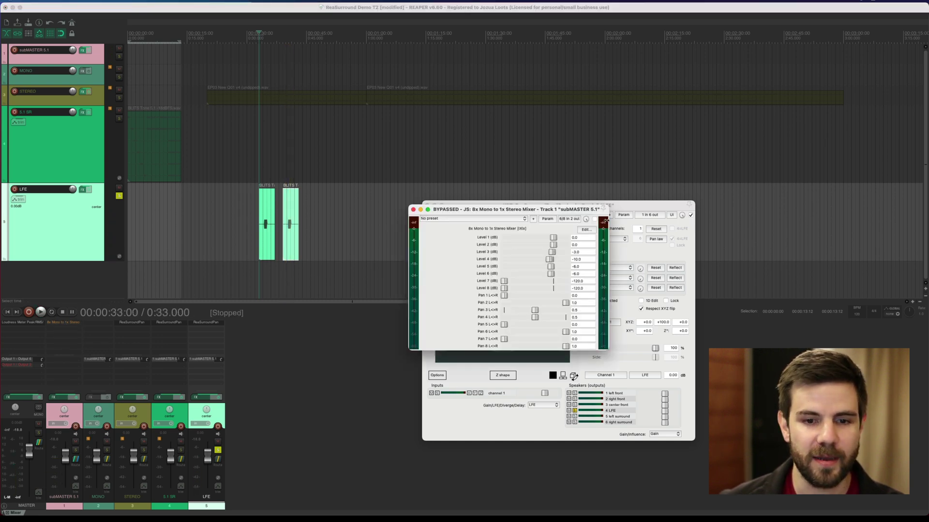
{"action": "left_click", "coordinate": [594, 218]}
{"action": "left_click", "coordinate": [413, 210]}
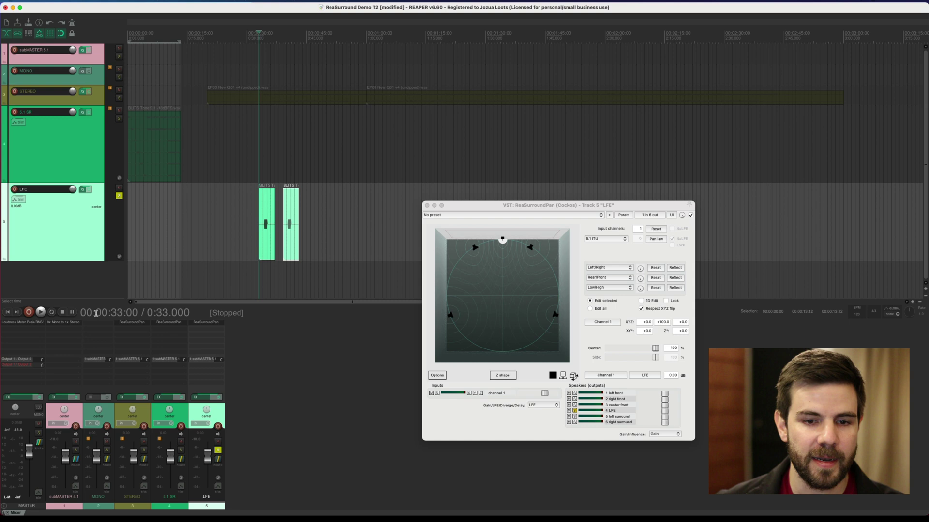
- Check the master track's hardware outputs, then audition the LFE clips from about 39.6 seconds
{"action": "left_click", "coordinate": [39, 444]}
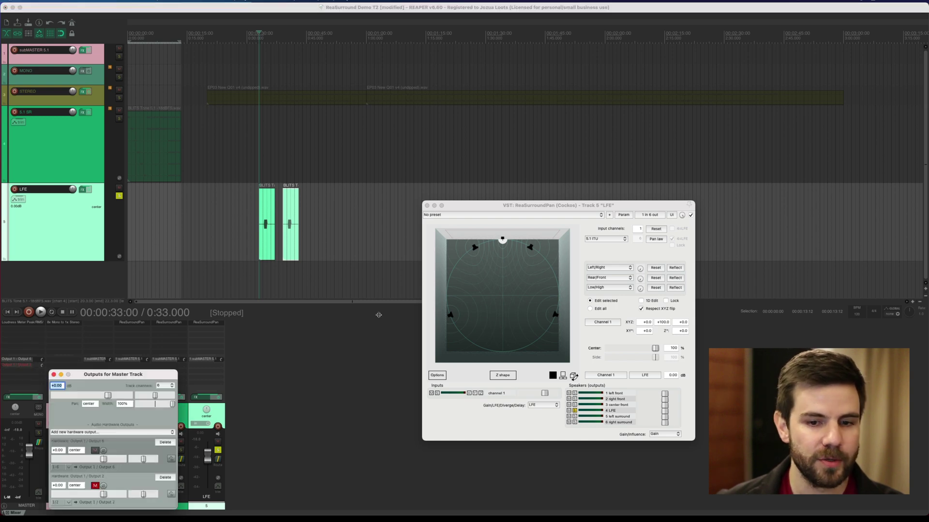
{"action": "left_click_drag", "start_coordinate": [113, 375], "coordinate": [141, 308]}
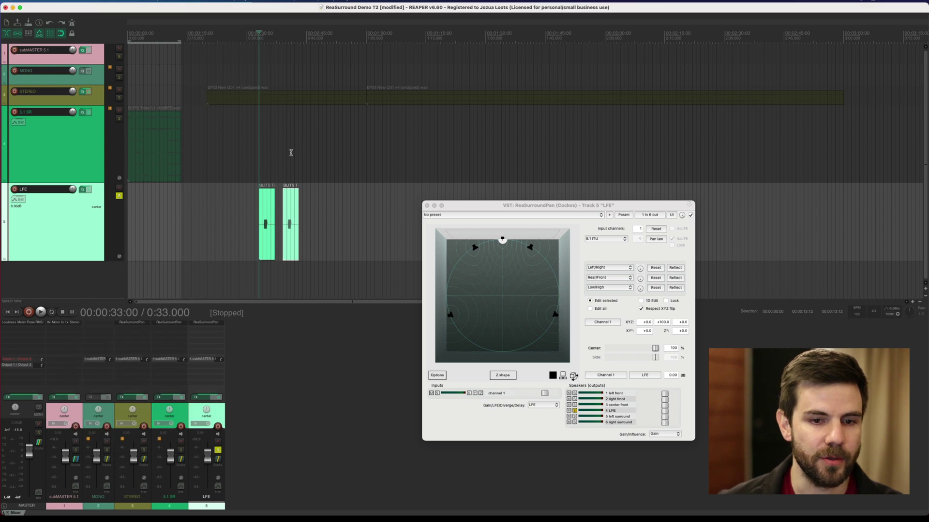
{"action": "key", "text": "space"}
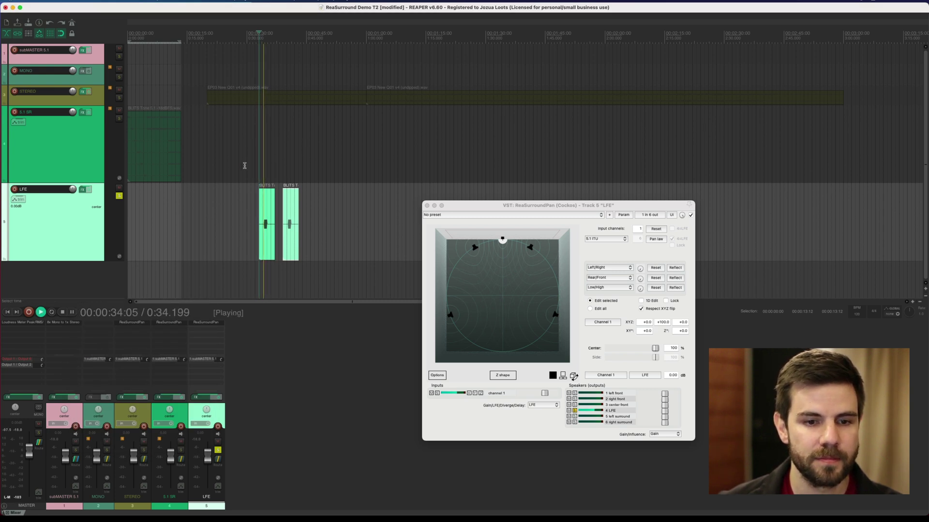
{"action": "left_click", "coordinate": [285, 44]}
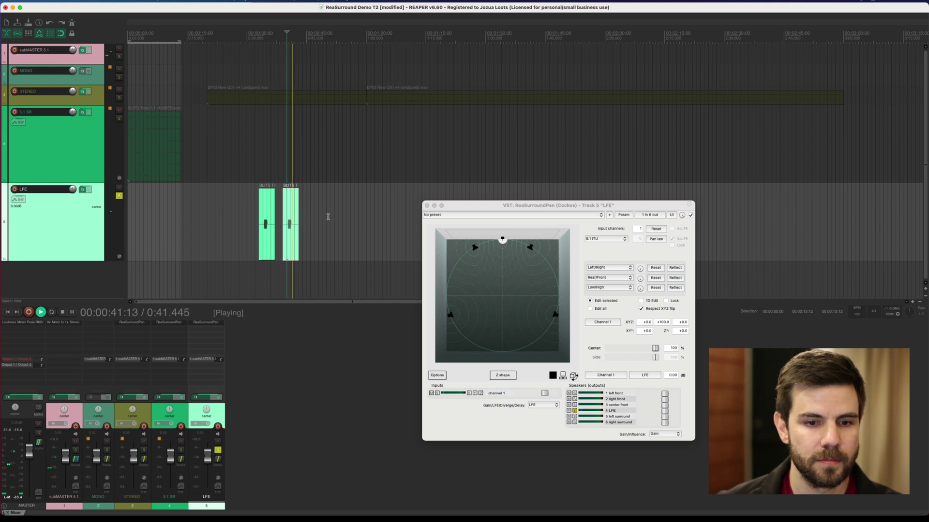
{"action": "key", "text": "space"}
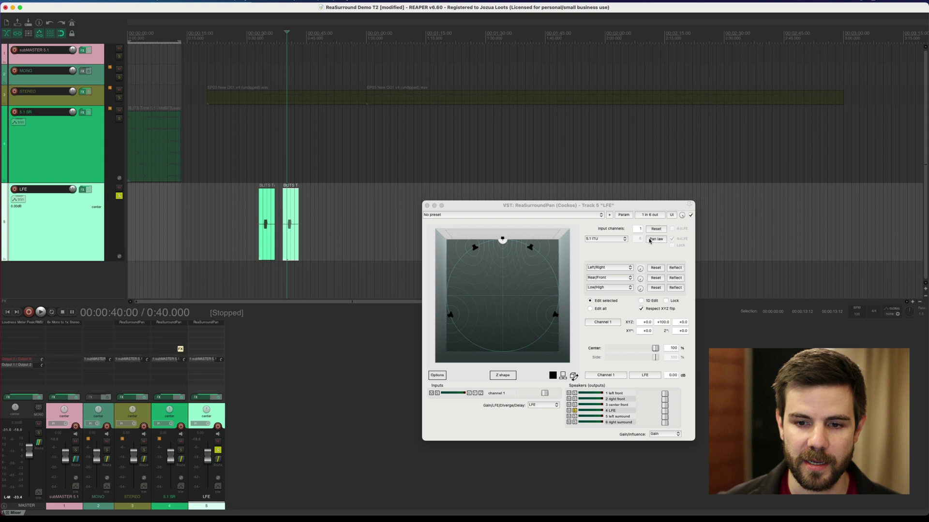
- Unsolo LFE, enlarge the STEREO track to show its waveform, and move the edit position to 1:06
{"action": "left_click", "coordinate": [644, 206]}
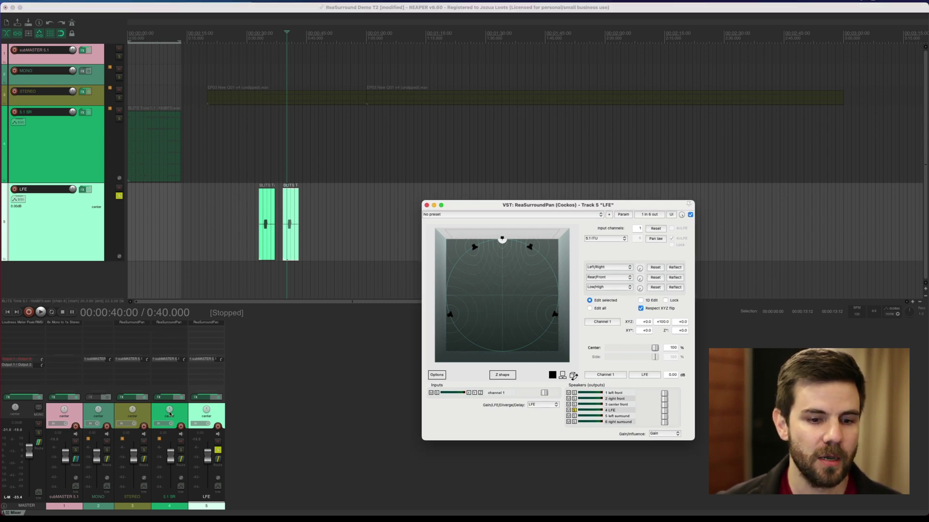
{"action": "left_click", "coordinate": [334, 37]}
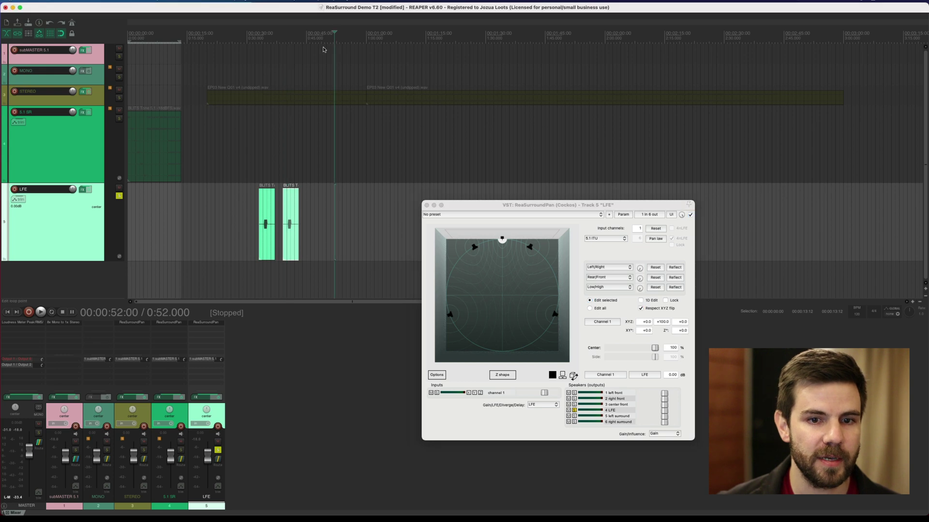
{"action": "left_click", "coordinate": [119, 195]}
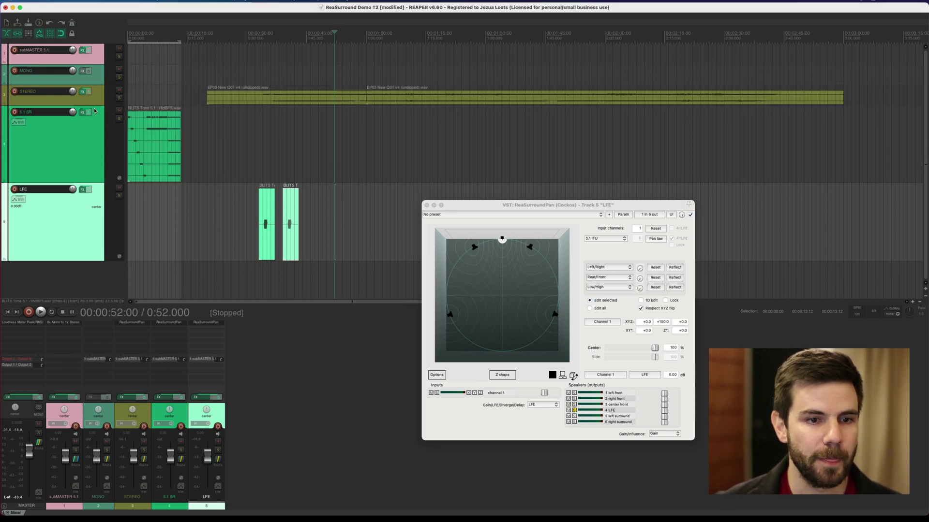
{"action": "left_click_drag", "start_coordinate": [95, 105], "coordinate": [95, 179]}
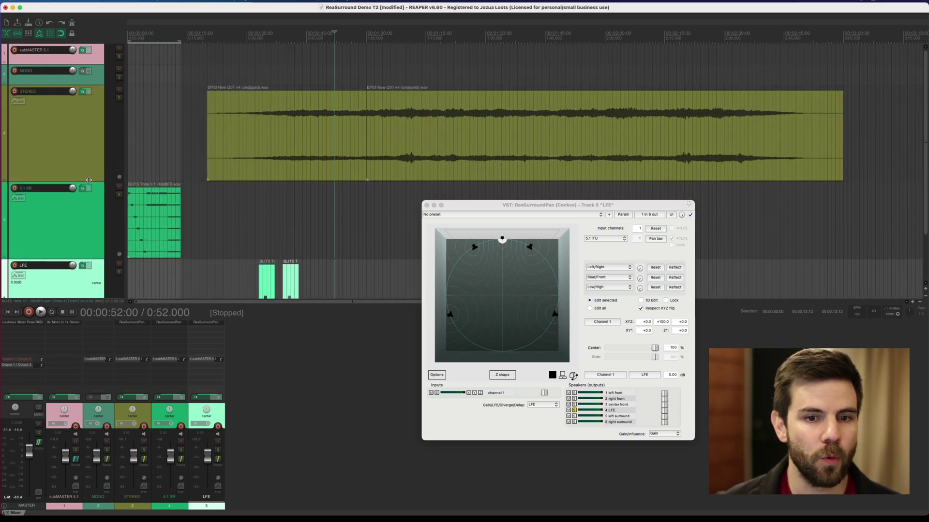
{"action": "left_click", "coordinate": [389, 34]}
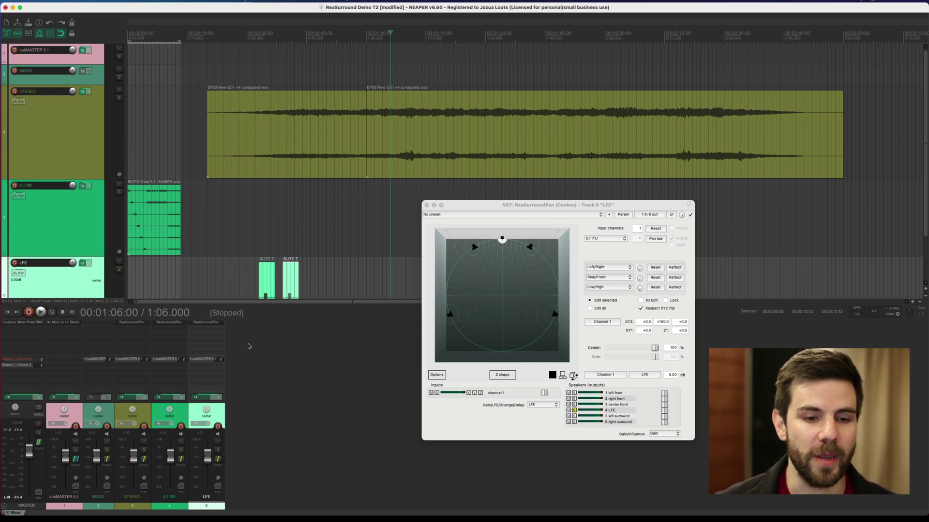
- Filter for 'high', add JS: RBJ Highpass/Lowpass Filters, and move it ahead of ReaSurroundPan
{"action": "left_click", "coordinate": [220, 417]}
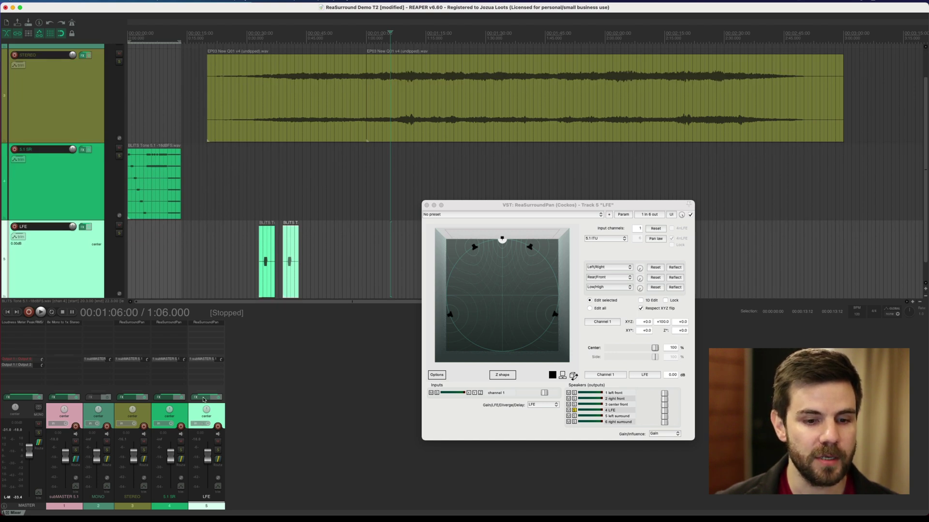
{"action": "left_click", "coordinate": [199, 397]}
{"action": "left_click", "coordinate": [442, 341]}
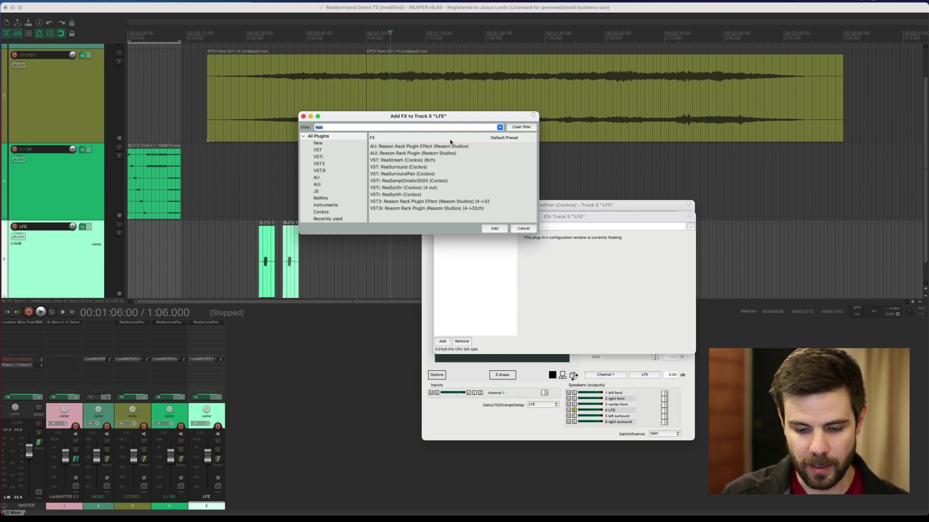
{"action": "type", "text": "high"}
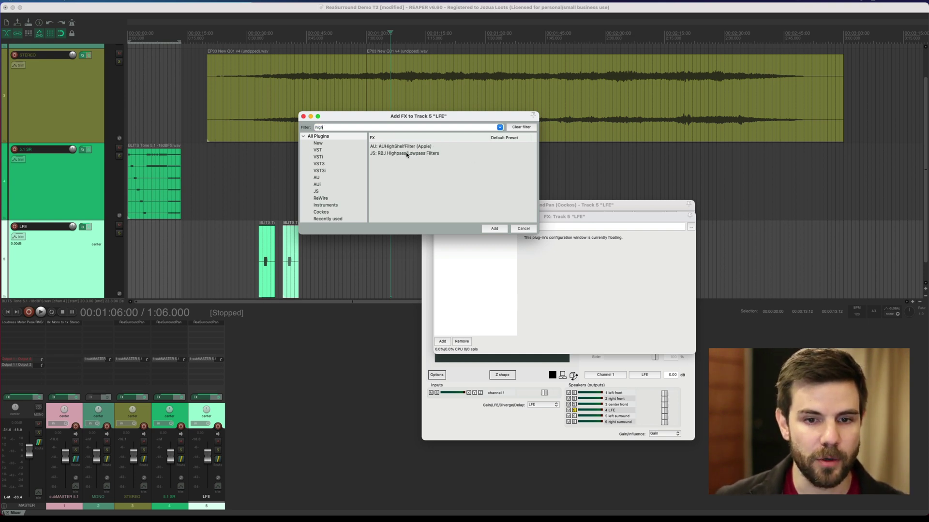
{"action": "left_click", "coordinate": [409, 153]}
{"action": "left_click", "coordinate": [493, 228]}
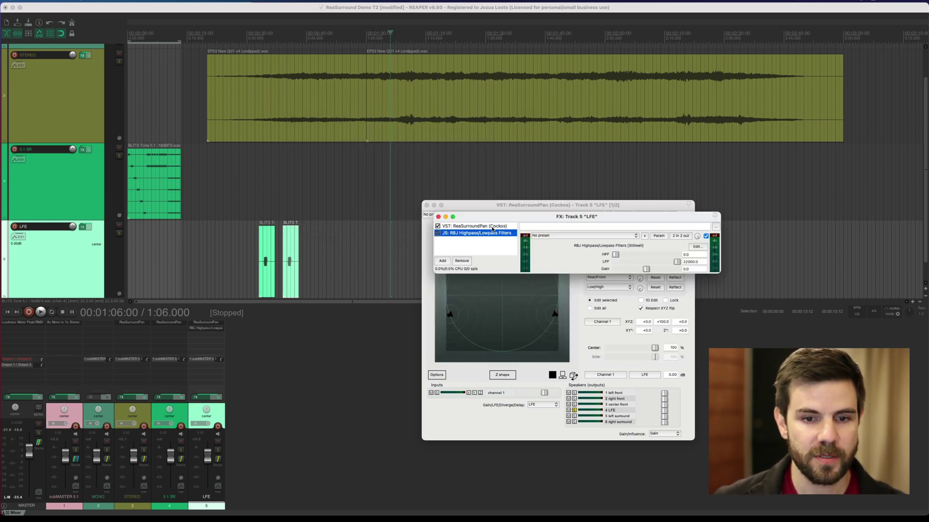
{"action": "left_click_drag", "start_coordinate": [465, 225], "coordinate": [465, 235]}
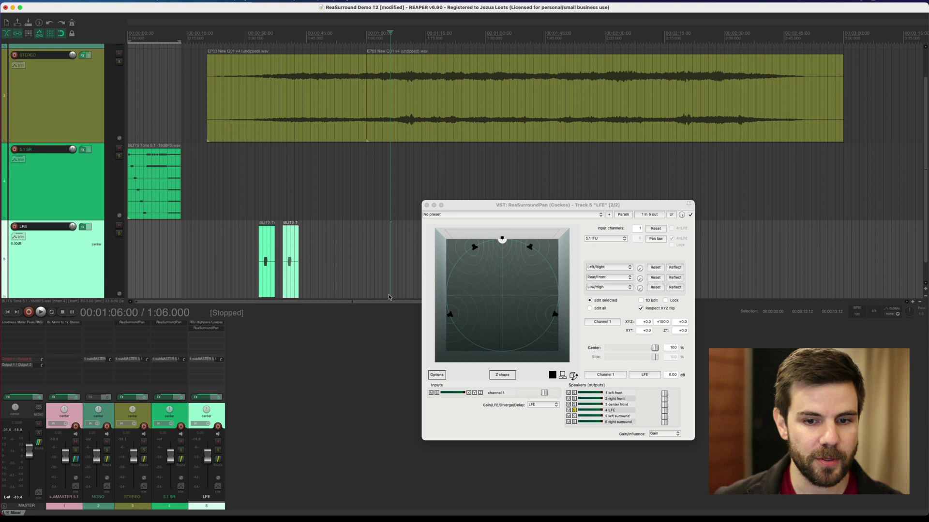
- Enter 120 as the RBJ filter's LPF cutoff, then close the LFE FX chain
{"action": "left_click", "coordinate": [207, 398]}
{"action": "left_click", "coordinate": [477, 226]}
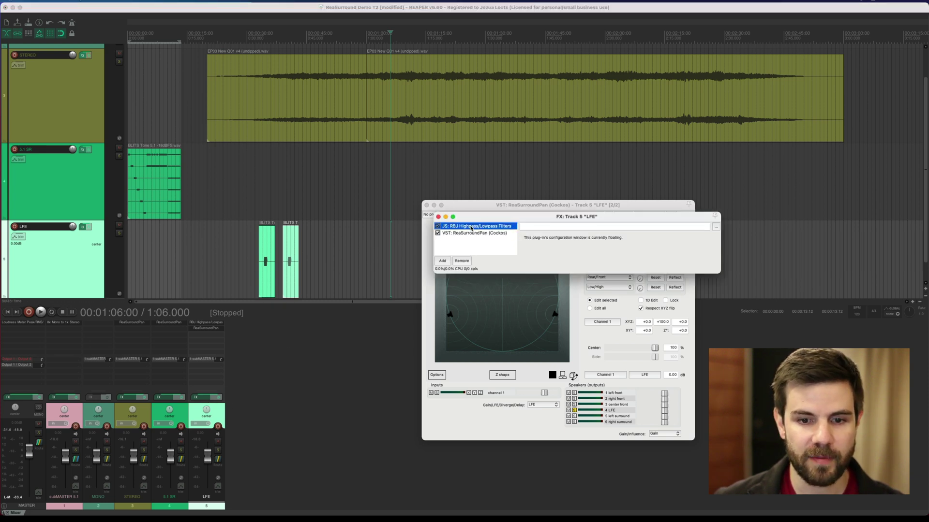
{"action": "left_click_drag", "start_coordinate": [707, 270], "coordinate": [656, 301]}
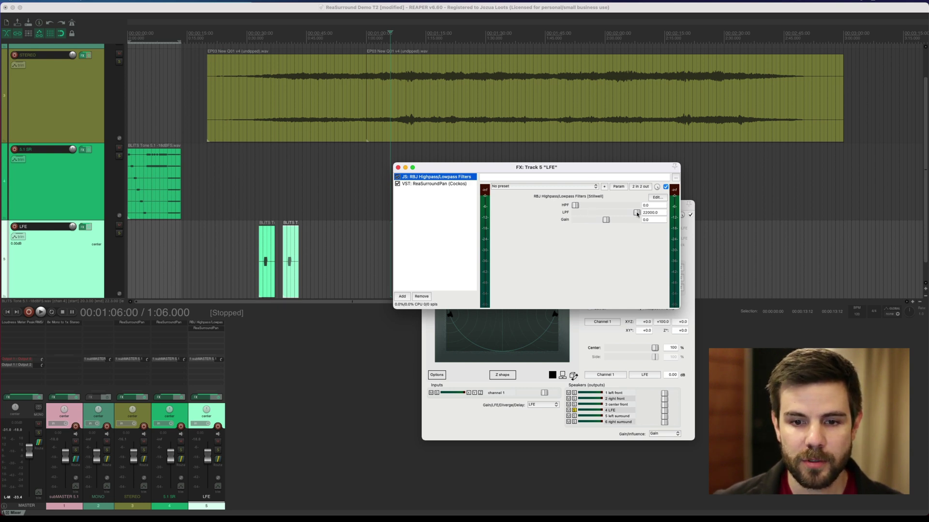
{"action": "left_click", "coordinate": [652, 213]}
{"action": "type", "text": "12"}
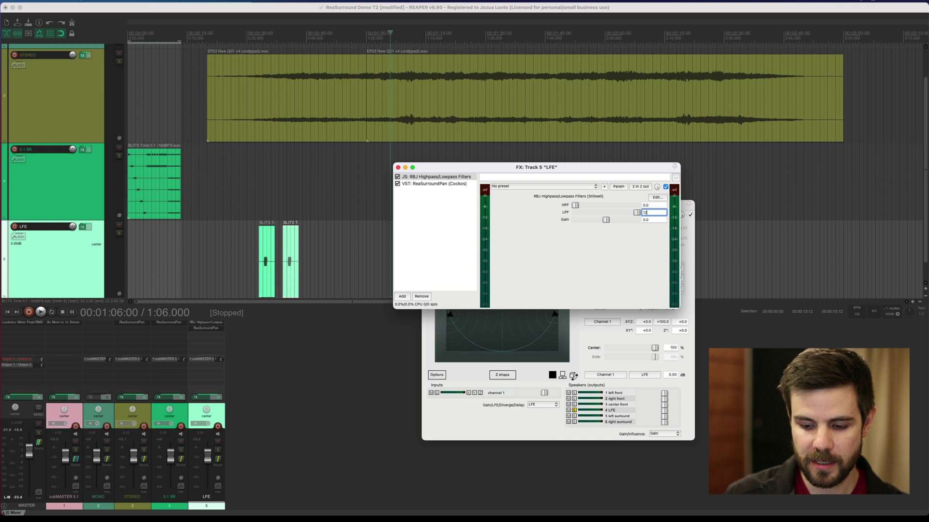
{"action": "type", "text": "0"}
{"action": "key", "text": "Return"}
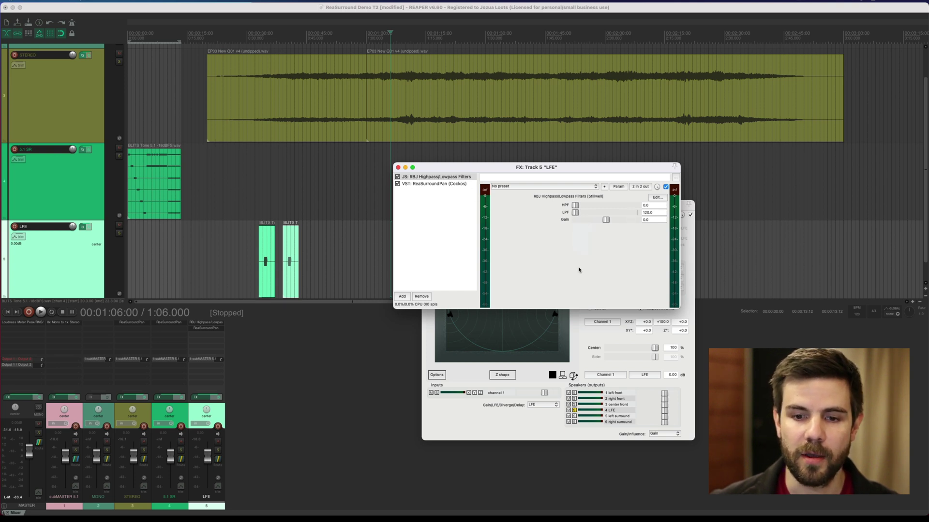
{"action": "left_click", "coordinate": [397, 167]}
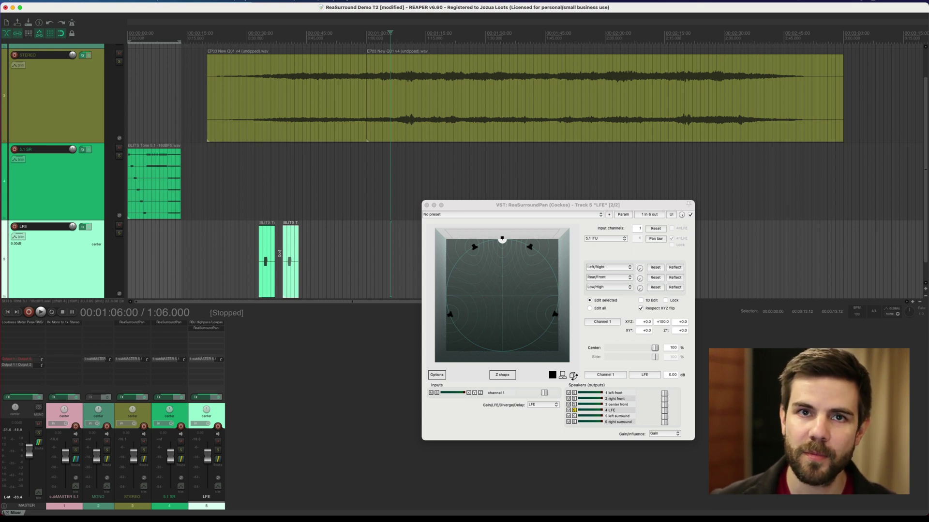
- Drag Level 4 of subMASTER 5.1's 8x Mono to 1x Stereo Mixer down to -120 dB
{"action": "left_click", "coordinate": [64, 323]}
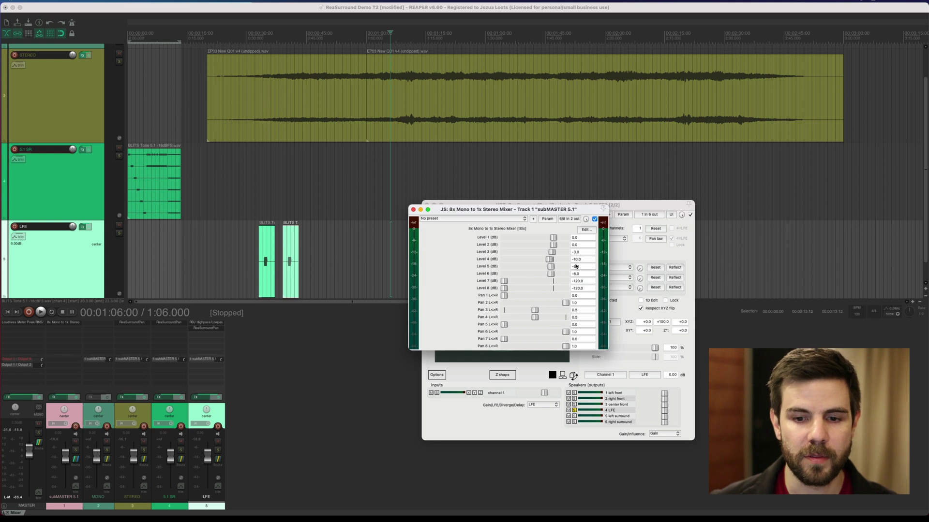
{"action": "left_click_drag", "start_coordinate": [549, 261], "coordinate": [433, 265]}
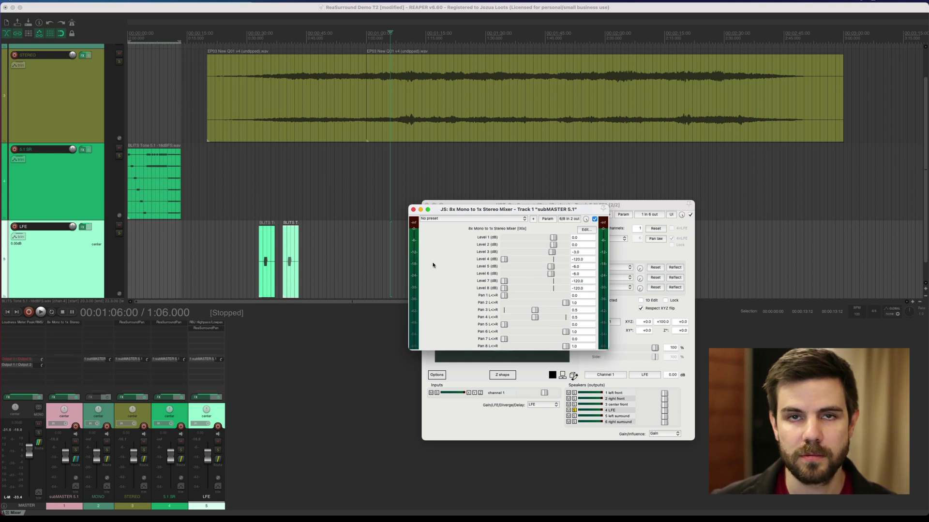